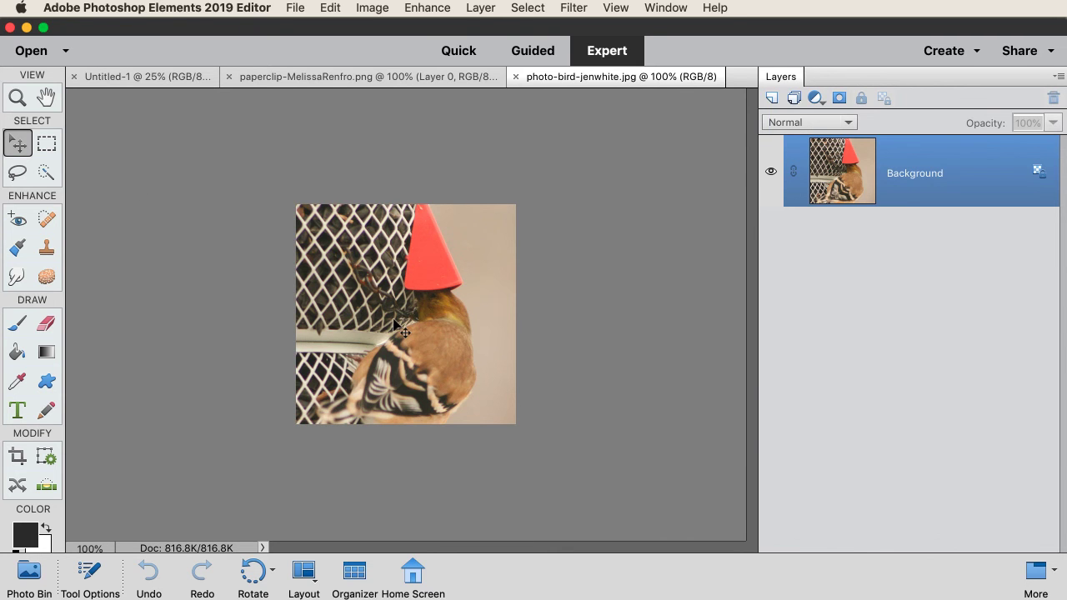
# - Copy the bird photo and the paperclip image into the centre of the blank Untitled-1 document as separate layers
pyautogui.moveTo(394, 322)
pyautogui.mouseDown()
pyautogui.moveTo(283, 173)
pyautogui.moveTo(173, 102)
pyautogui.moveTo(172, 76)
pyautogui.moveTo(391, 333)
pyautogui.mouseUp()
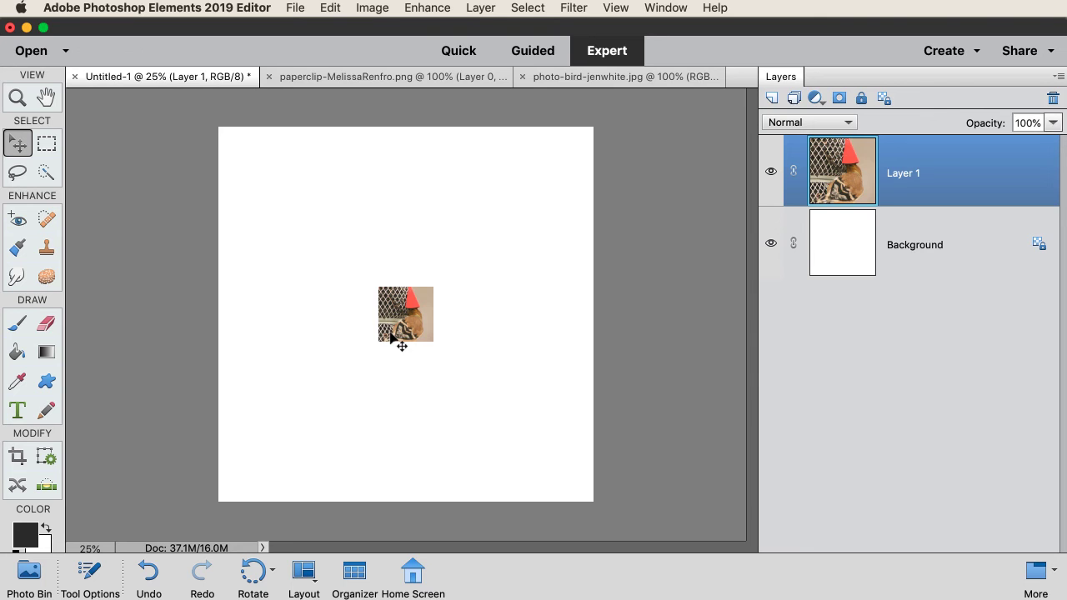
pyautogui.click(392, 77)
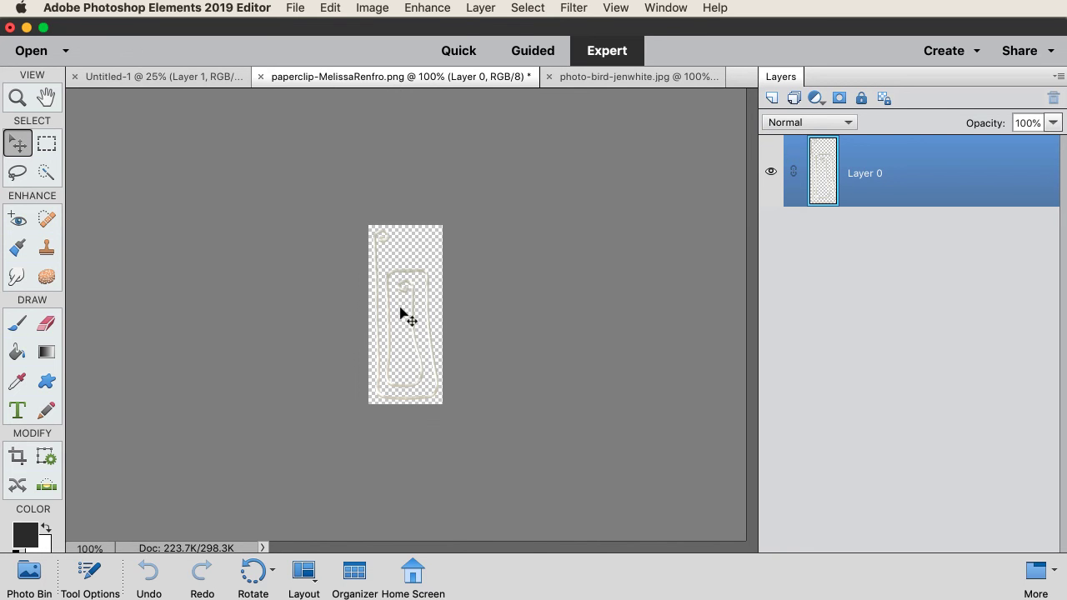
pyautogui.moveTo(402, 311); pyautogui.dragTo(425, 308)
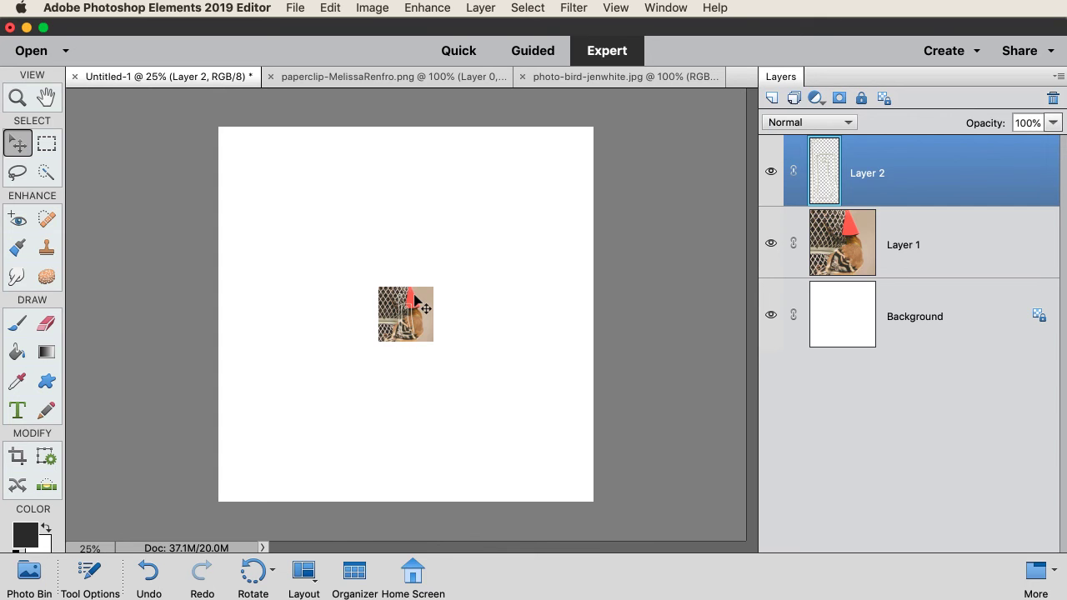
# - Move the paperclip straight up so its lower end overlaps the photo's top edge
pyautogui.press('super+equal')
pyautogui.press('super+equal')
pyautogui.press('super+equal')
pyautogui.press('super+equal')
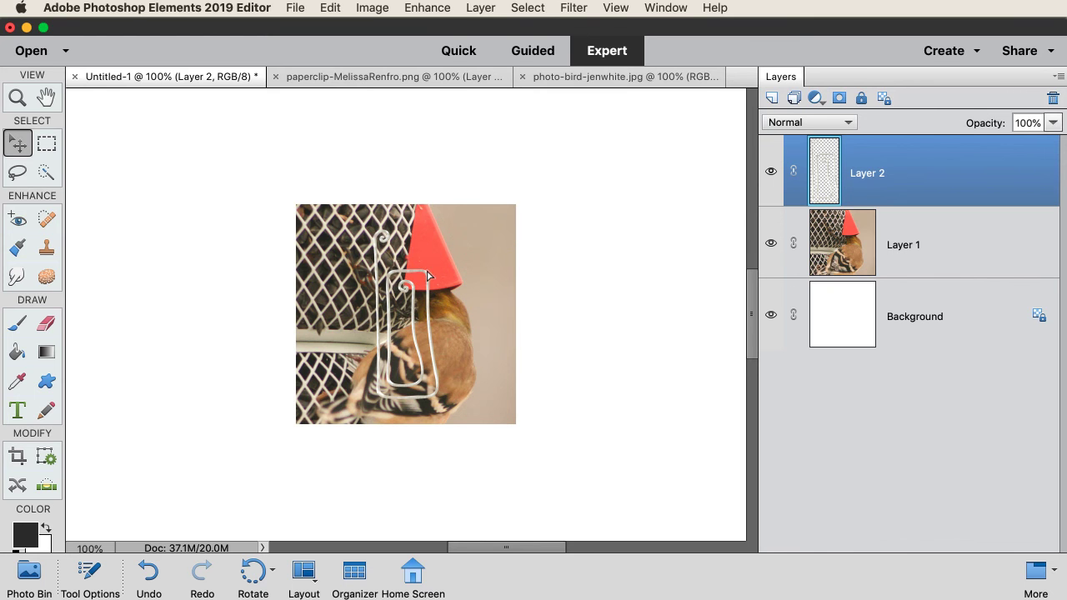
pyautogui.moveTo(426, 277); pyautogui.dragTo(431, 121)
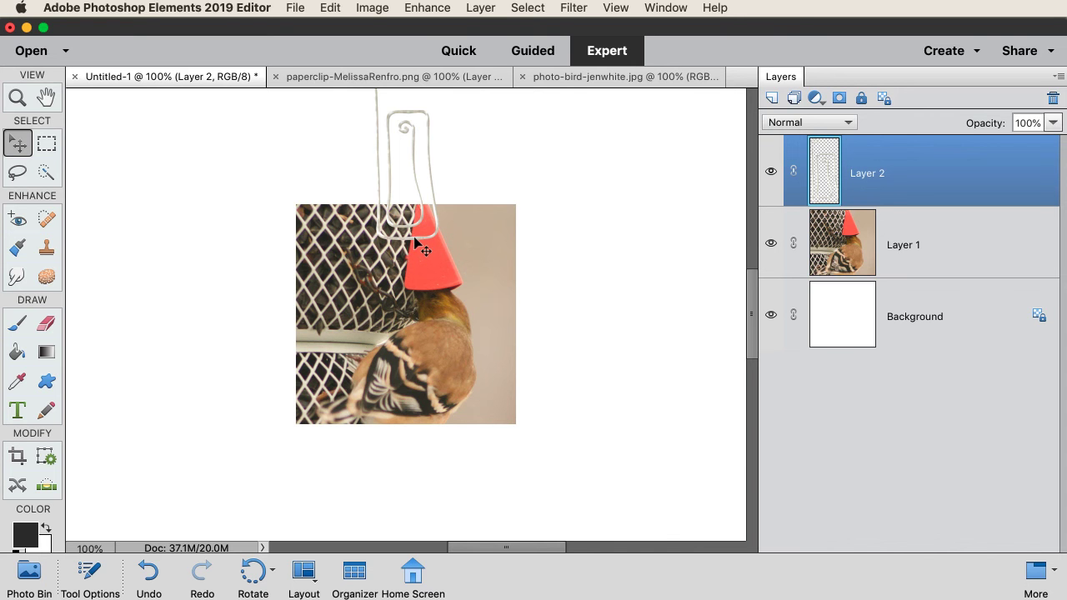
# - Enable a Drop Shadow style on the bird photo's layer with a lighting angle of 120°
pyautogui.click(976, 253)
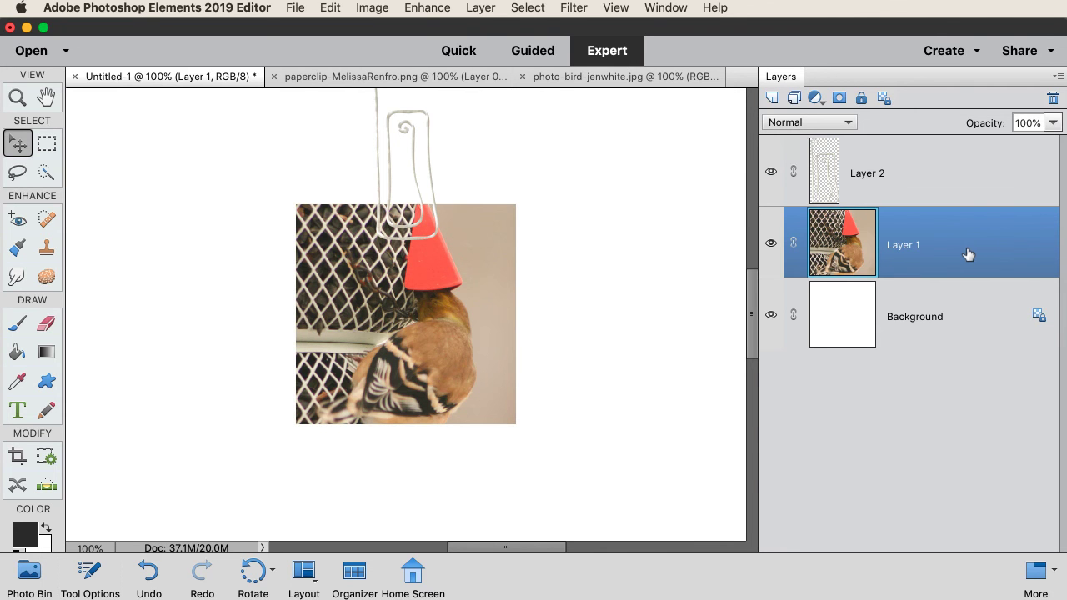
pyautogui.click(486, 8)
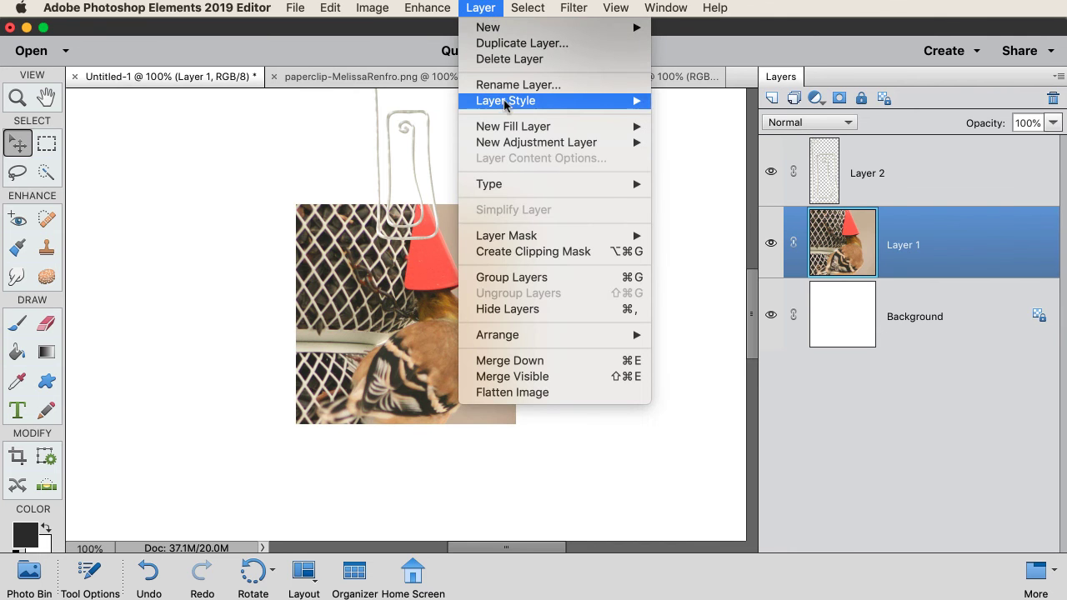
pyautogui.moveTo(540, 103)
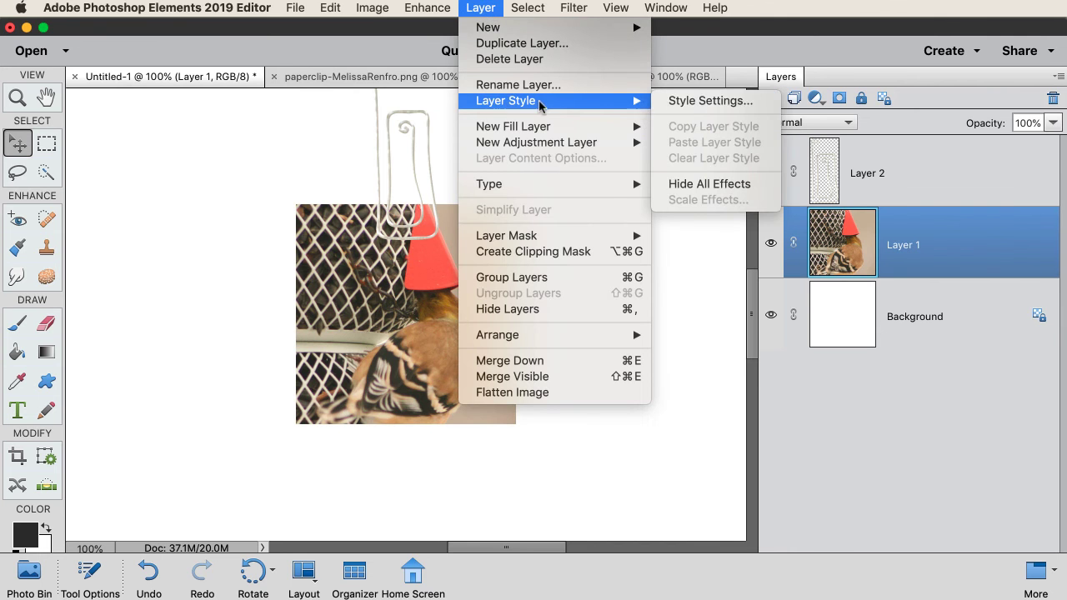
pyautogui.click(717, 101)
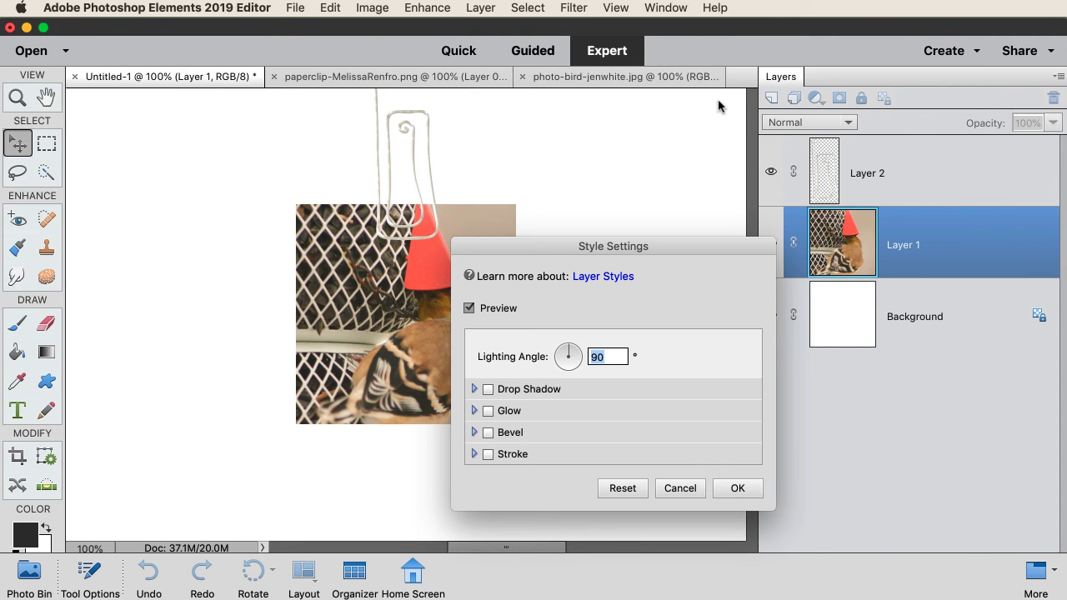
pyautogui.click(489, 391)
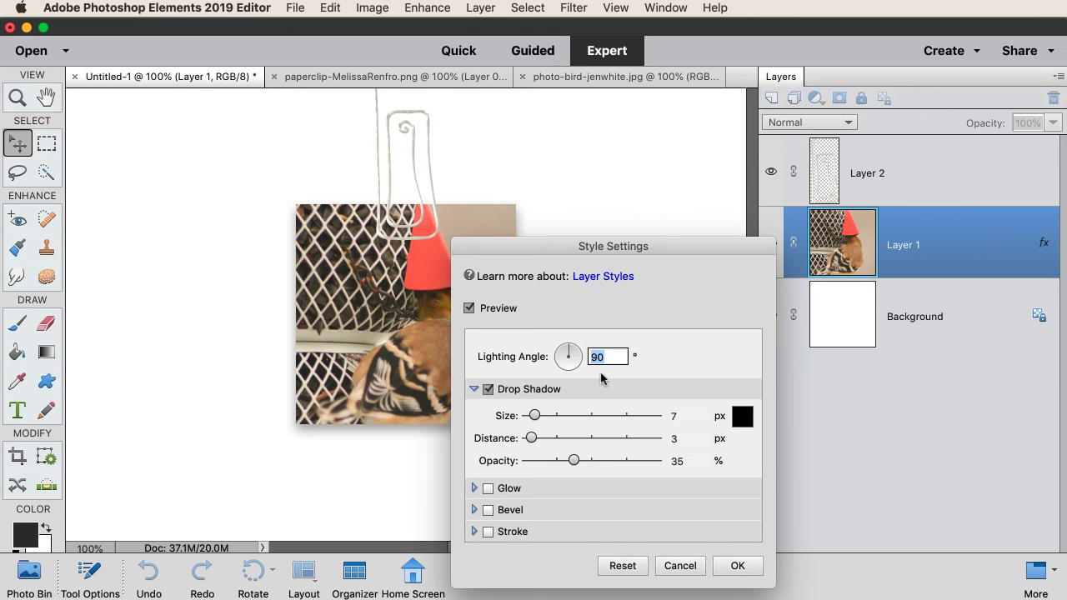
pyautogui.write('120')
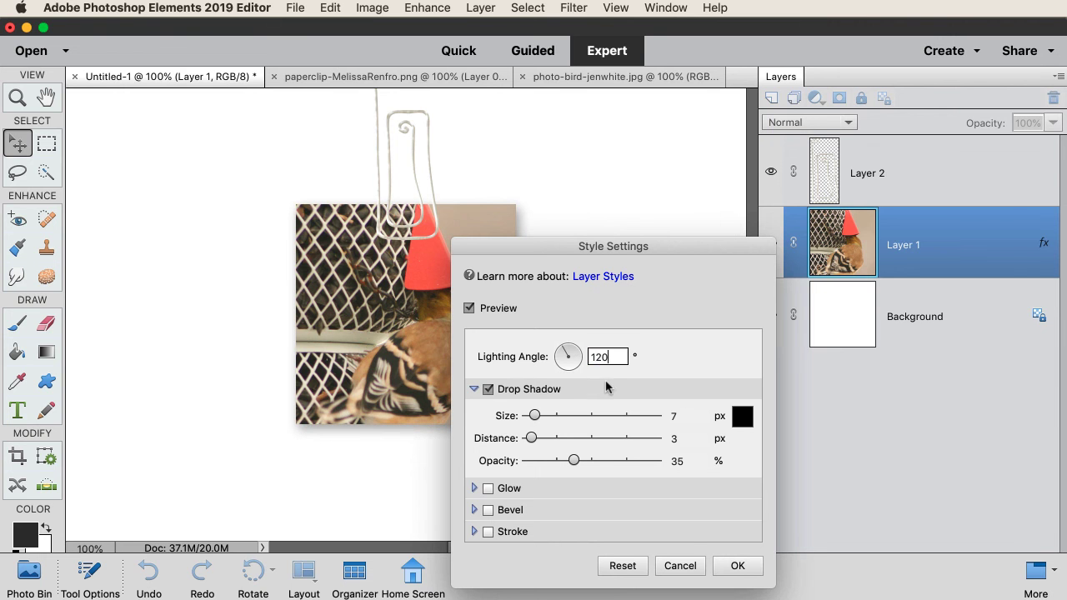
# - Set the photo's drop shadow to size 8 px, distance 5 px and opacity 50%, and apply the style
pyautogui.click(673, 415)
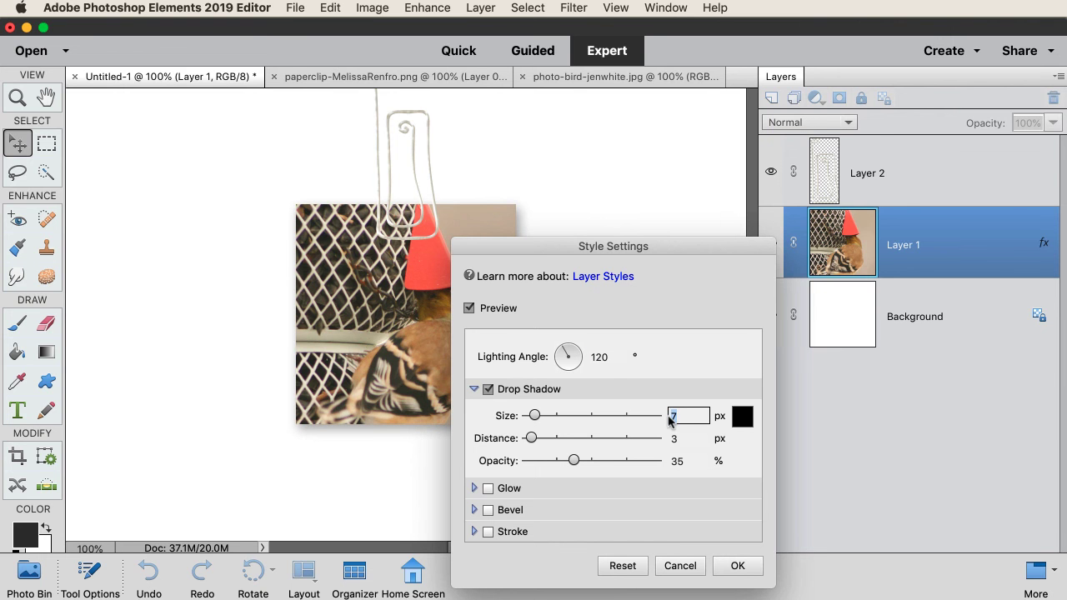
pyautogui.write('8')
pyautogui.click(672, 439)
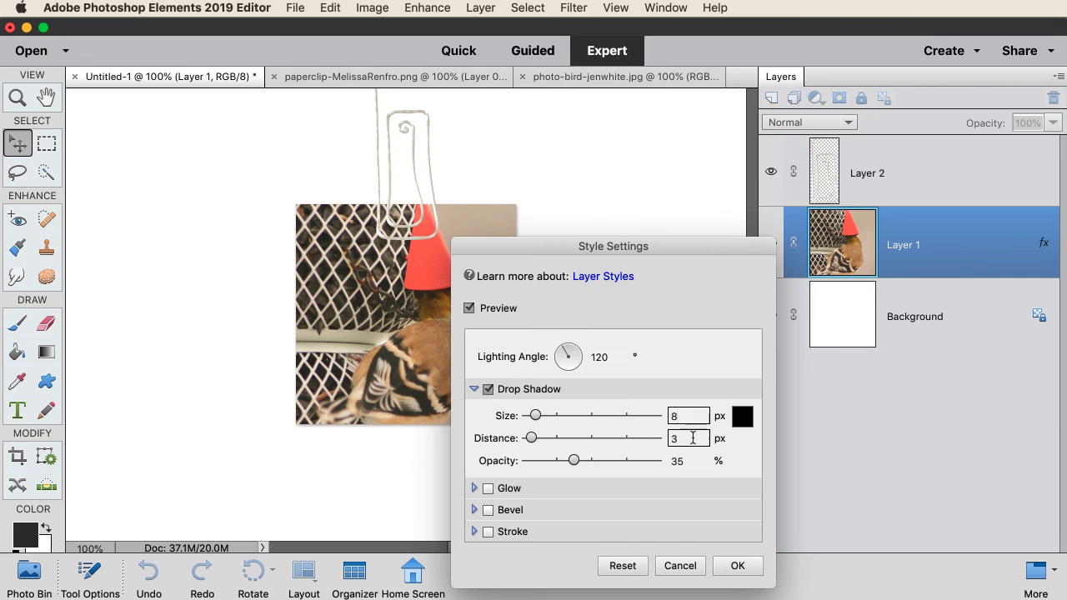
pyautogui.write('5')
pyautogui.click(667, 462)
pyautogui.write('5')
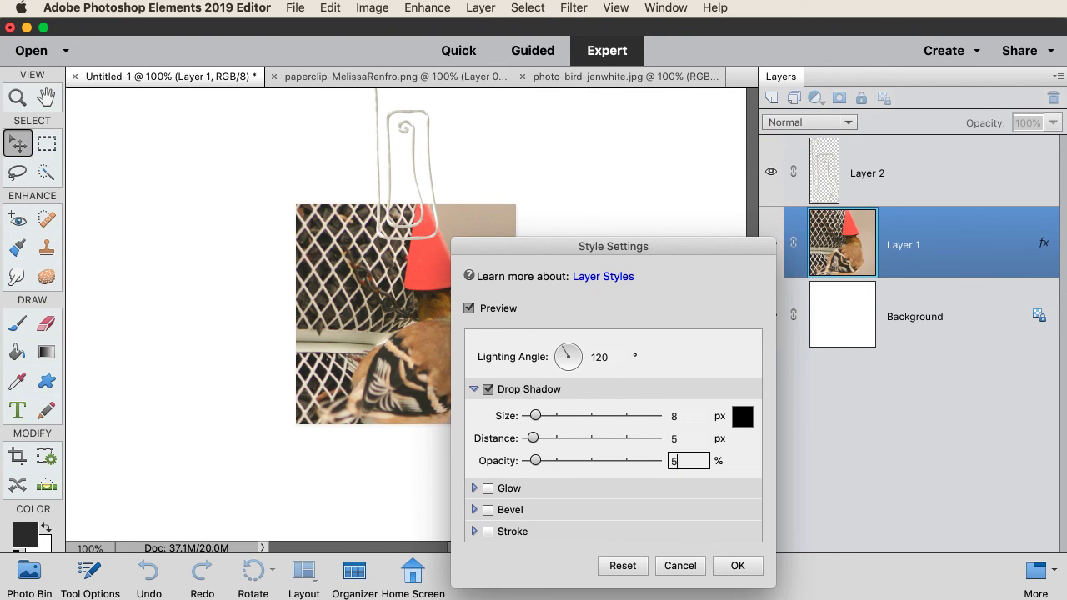
pyautogui.write('0')
pyautogui.click(696, 417)
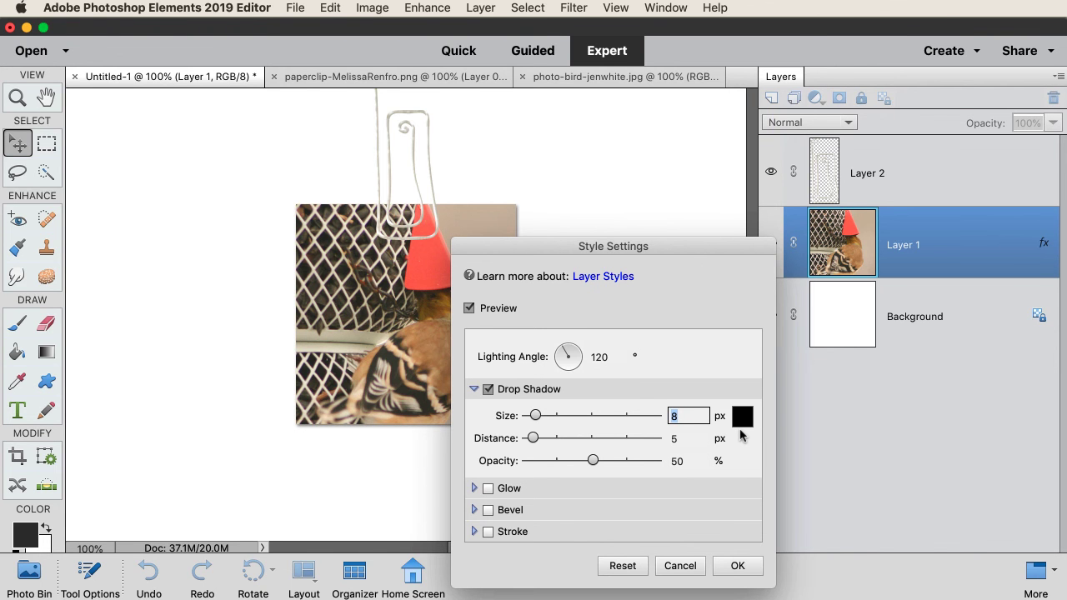
pyautogui.click(737, 566)
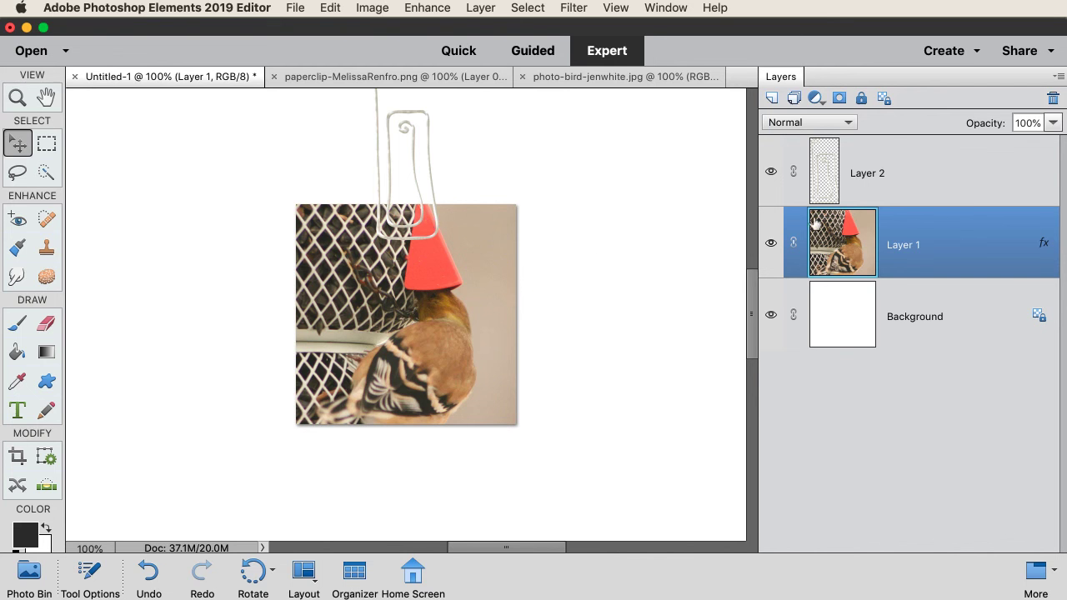
# - Add a layer mask to the paperclip layer and load the bird photo's outline as a selection
pyautogui.click(907, 177)
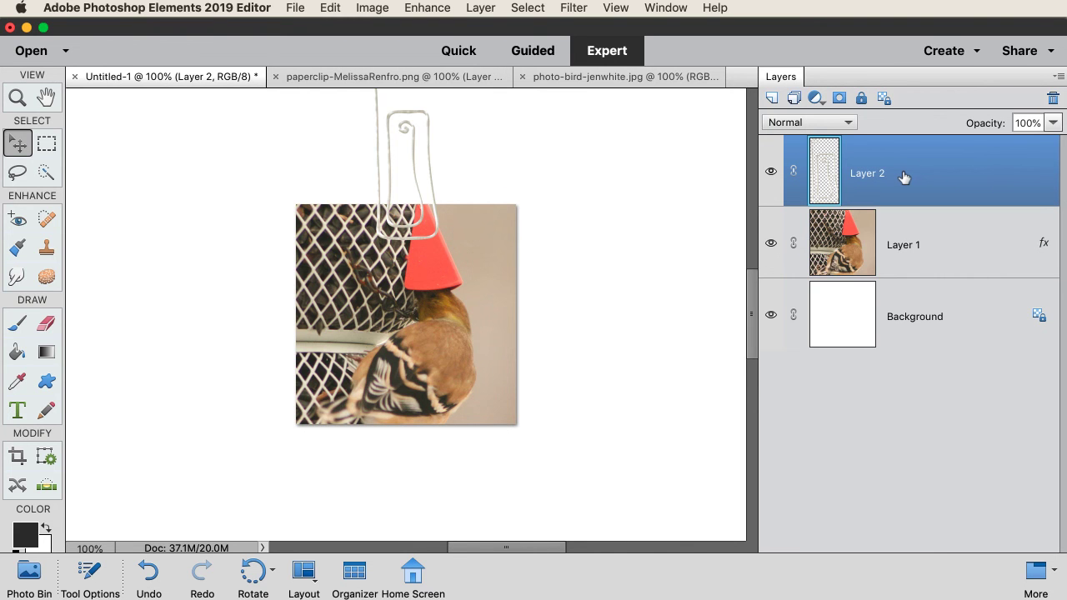
pyautogui.click(839, 98)
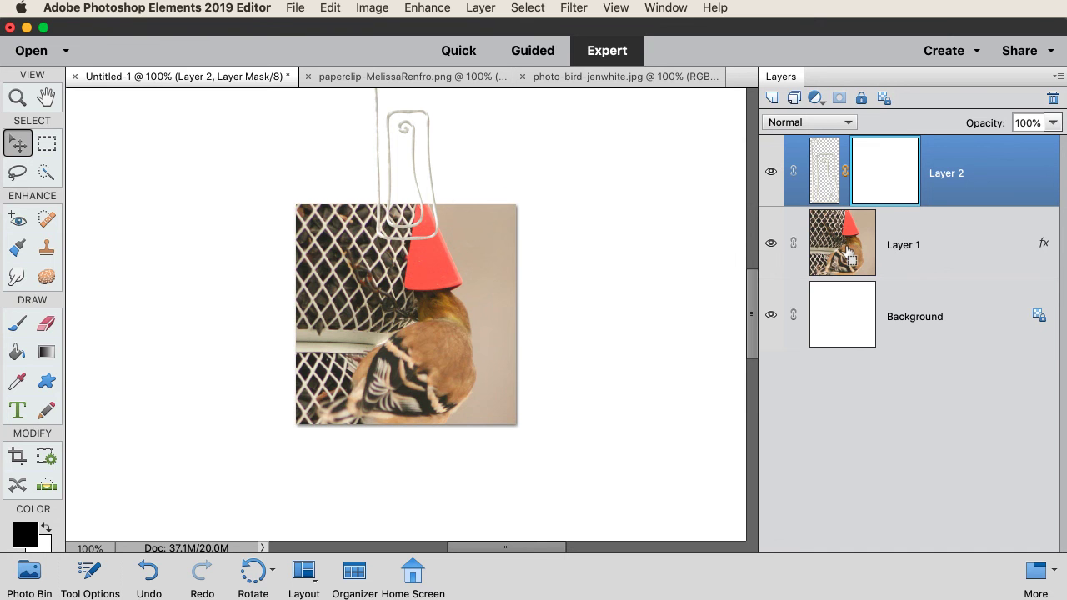
pyautogui.keyDown('super'); pyautogui.click(849, 251); pyautogui.keyUp('super')
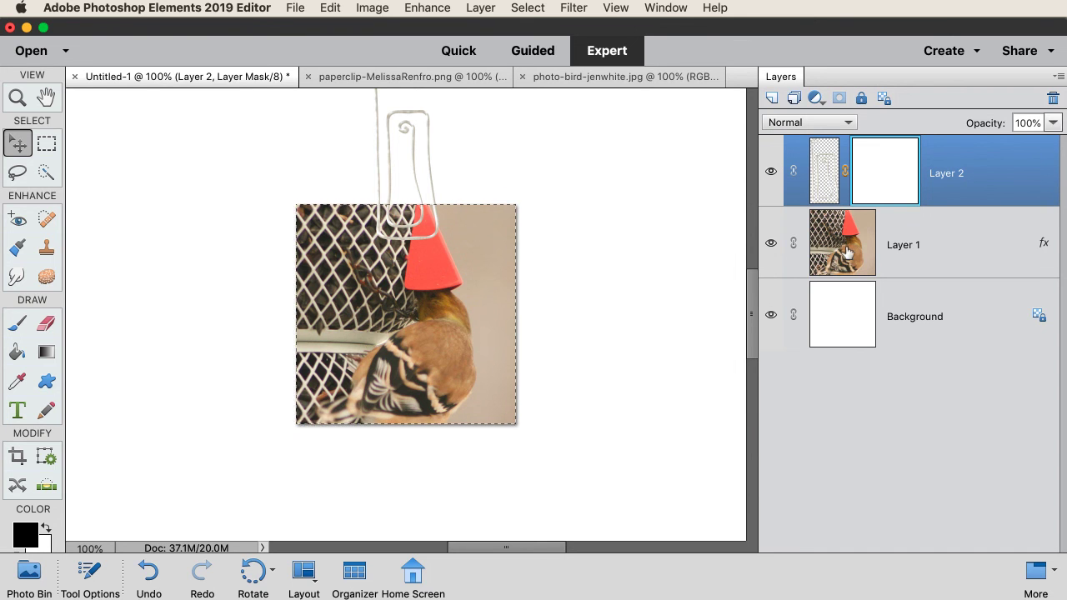
# - Set up the Brush tool with the Hard Round 1 pixel preset from the Default Brushes
pyautogui.click(17, 327)
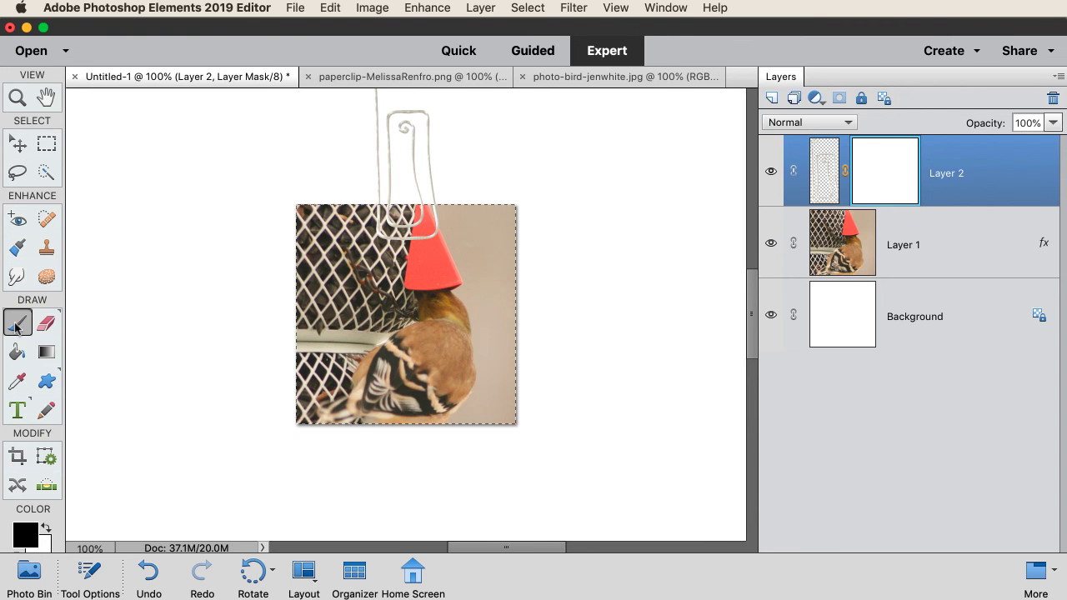
pyautogui.click(89, 575)
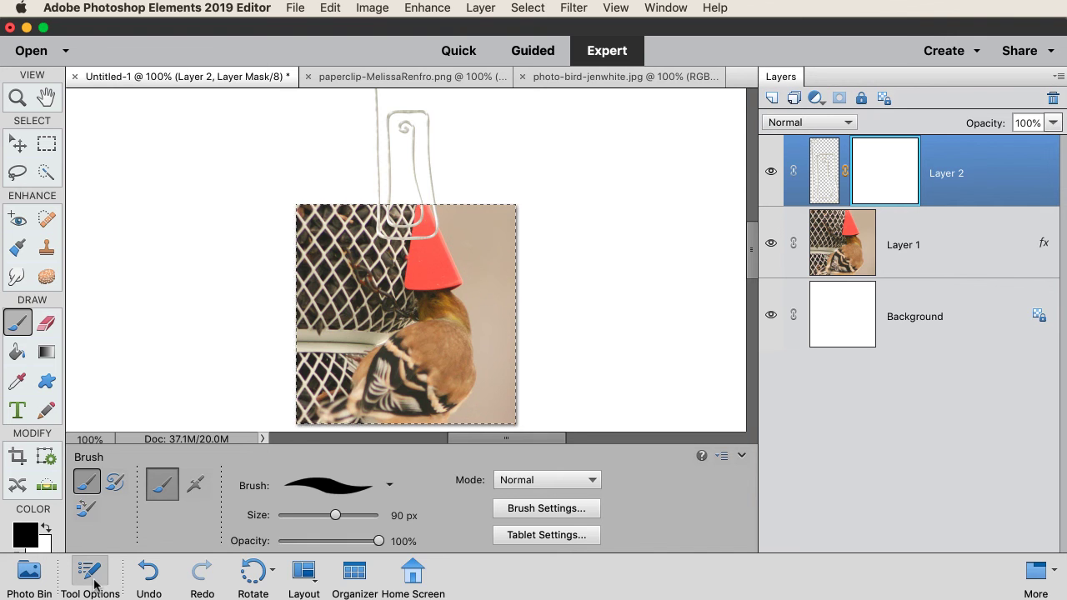
pyautogui.click(389, 486)
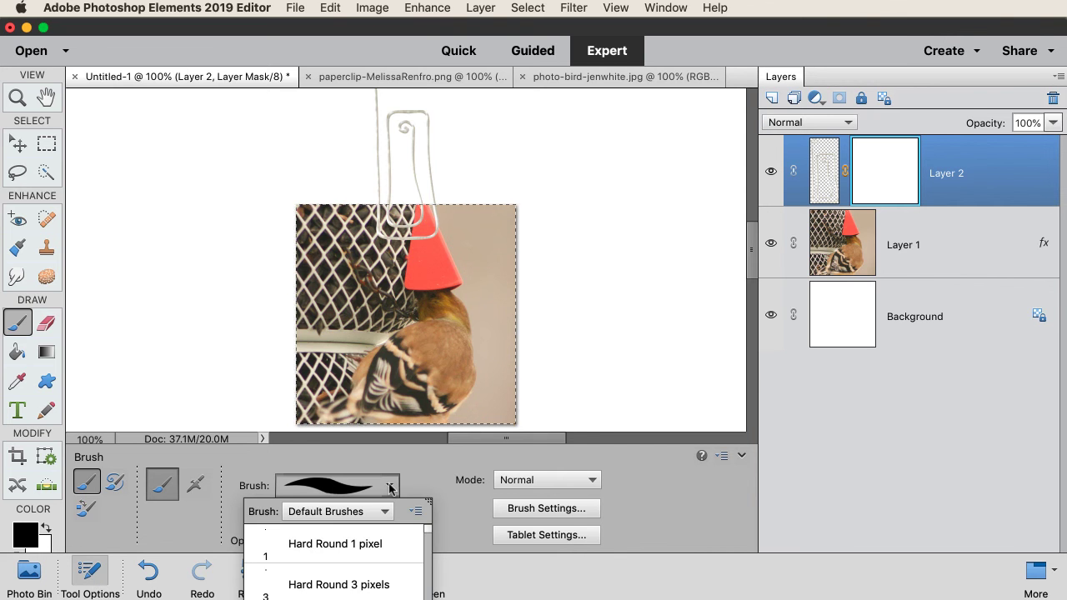
pyautogui.click(354, 552)
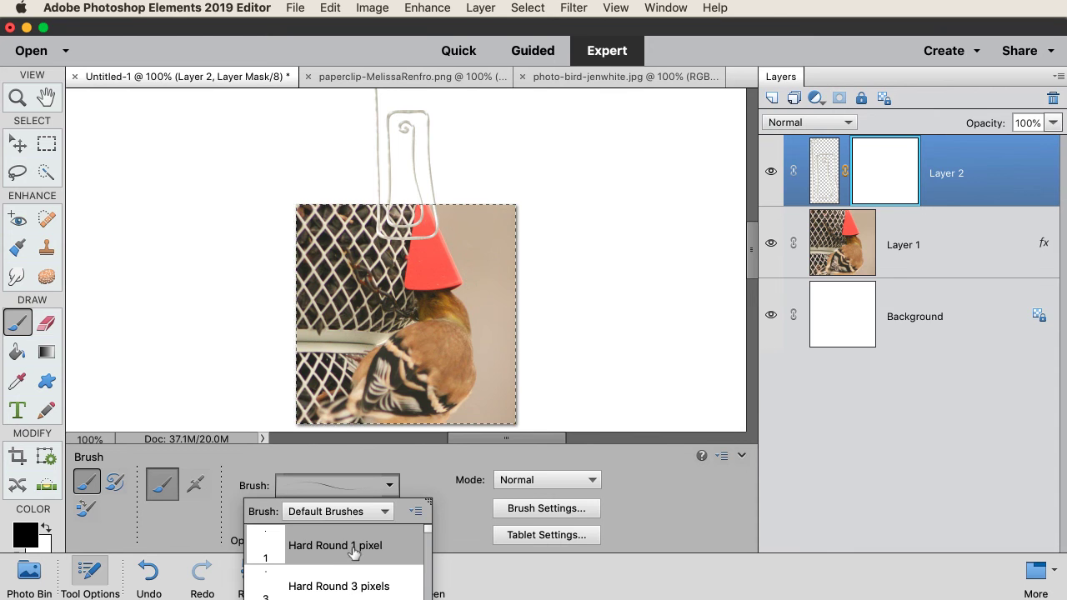
pyautogui.click(391, 487)
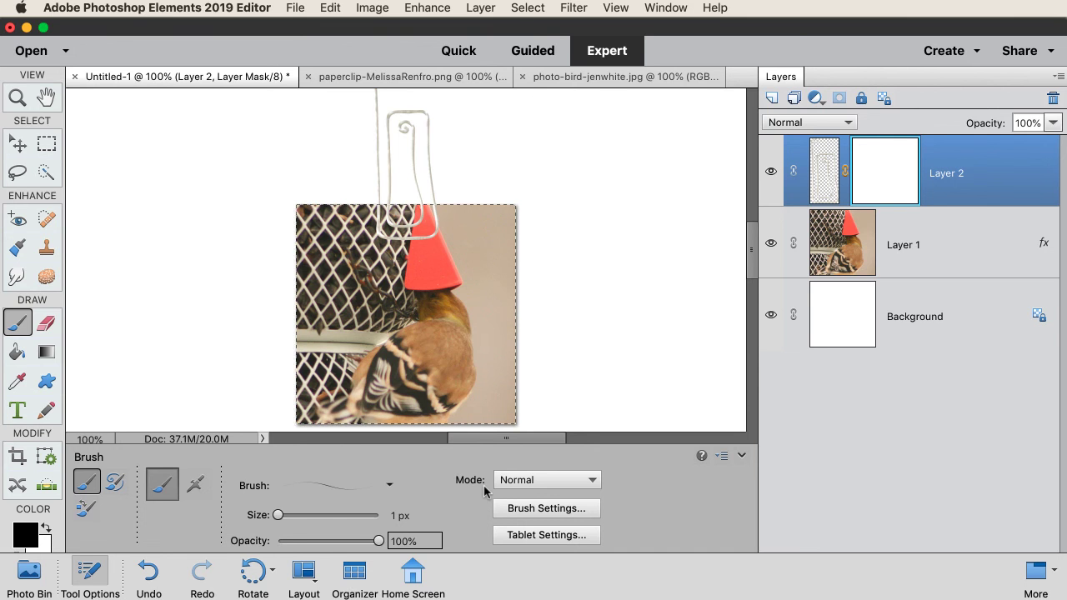
pyautogui.click(87, 571)
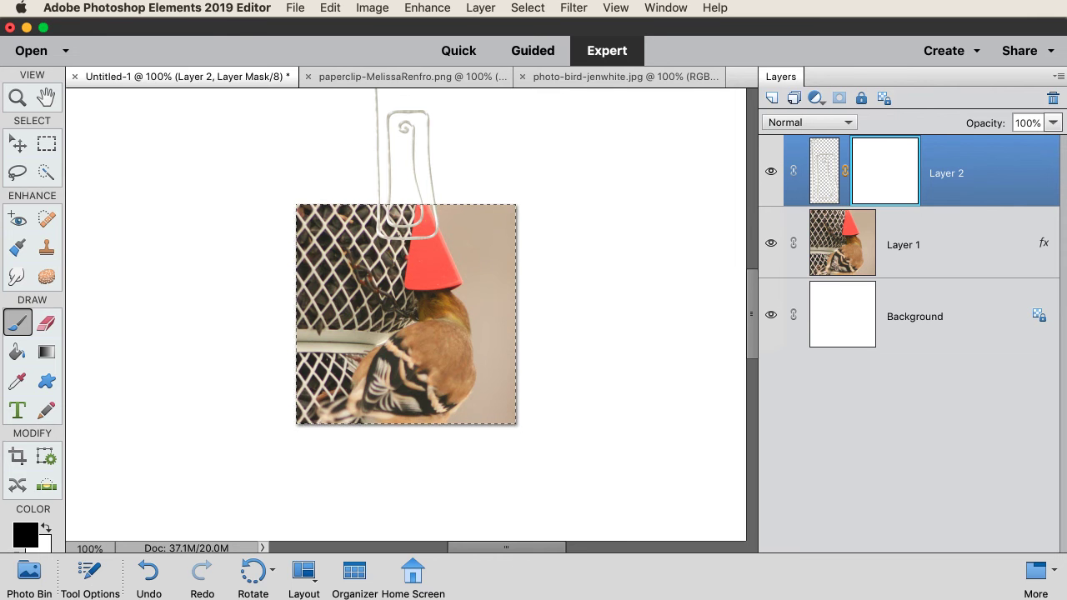
# - Paint black on the paperclip's mask to hide its inner loop where it overlaps the photo, and clear the selection
pyautogui.press('super+equal')
pyautogui.press('super+equal')
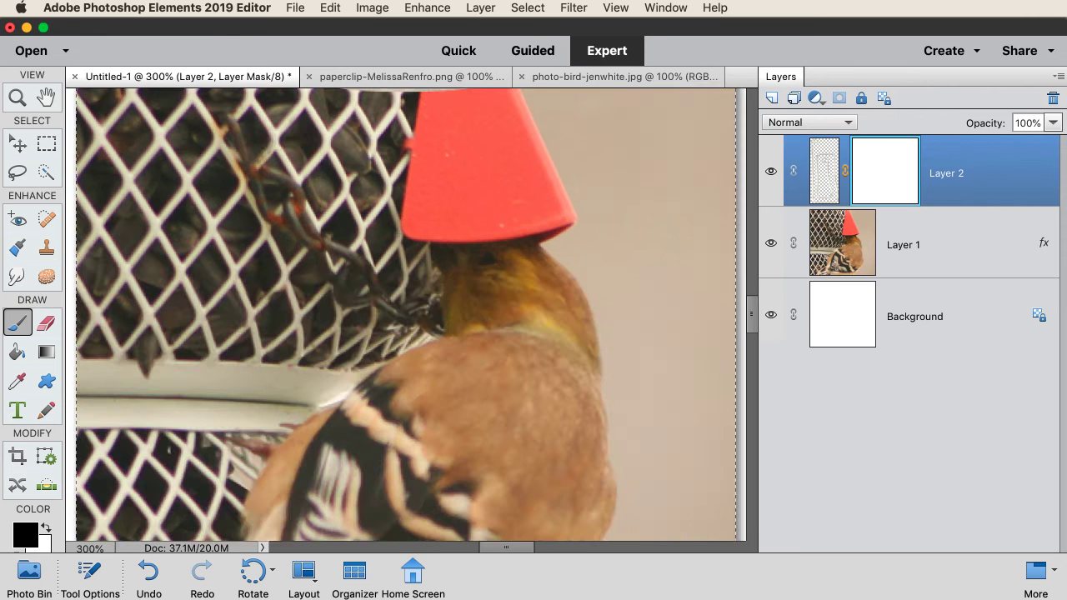
pyautogui.scroll(5, 398, 232)
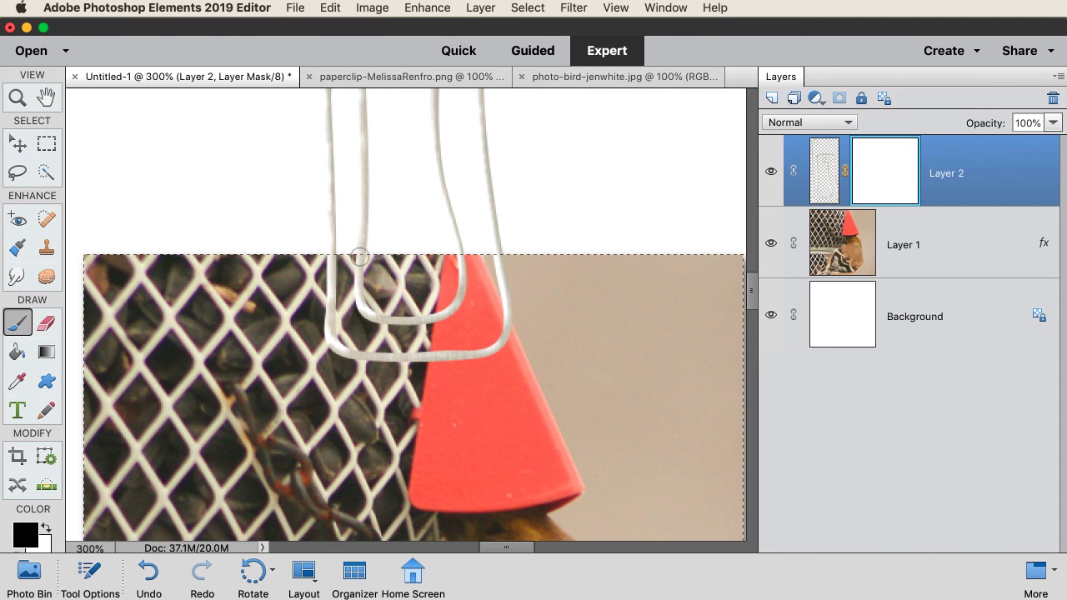
pyautogui.moveTo(358, 283)
pyautogui.mouseDown()
pyautogui.moveTo(388, 319)
pyautogui.moveTo(442, 315)
pyautogui.moveTo(464, 289)
pyautogui.moveTo(463, 251)
pyautogui.mouseUp()
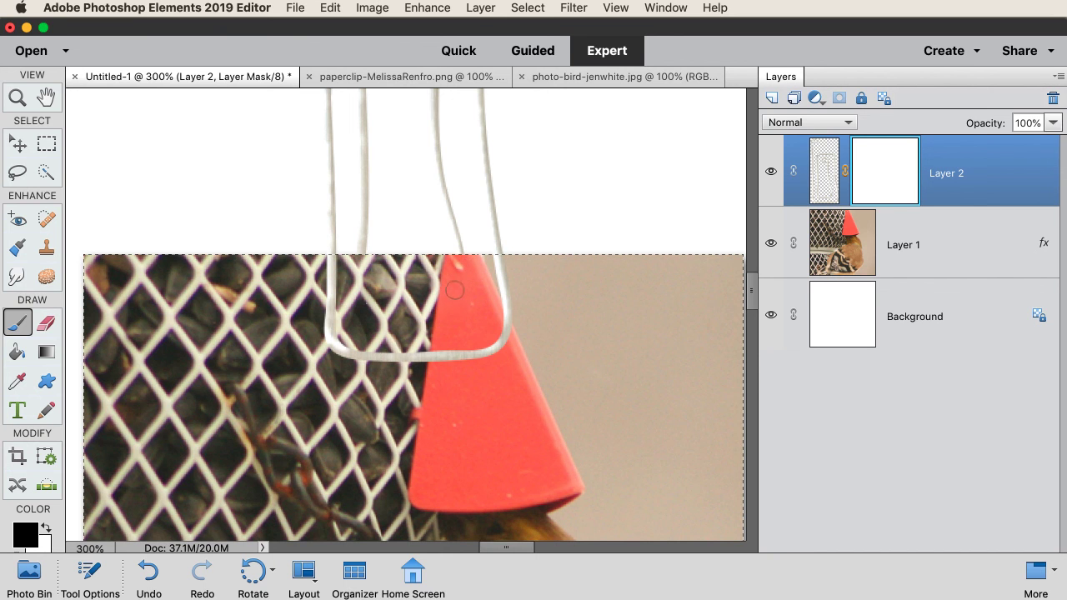
pyautogui.click(377, 265)
pyautogui.press('super+d')
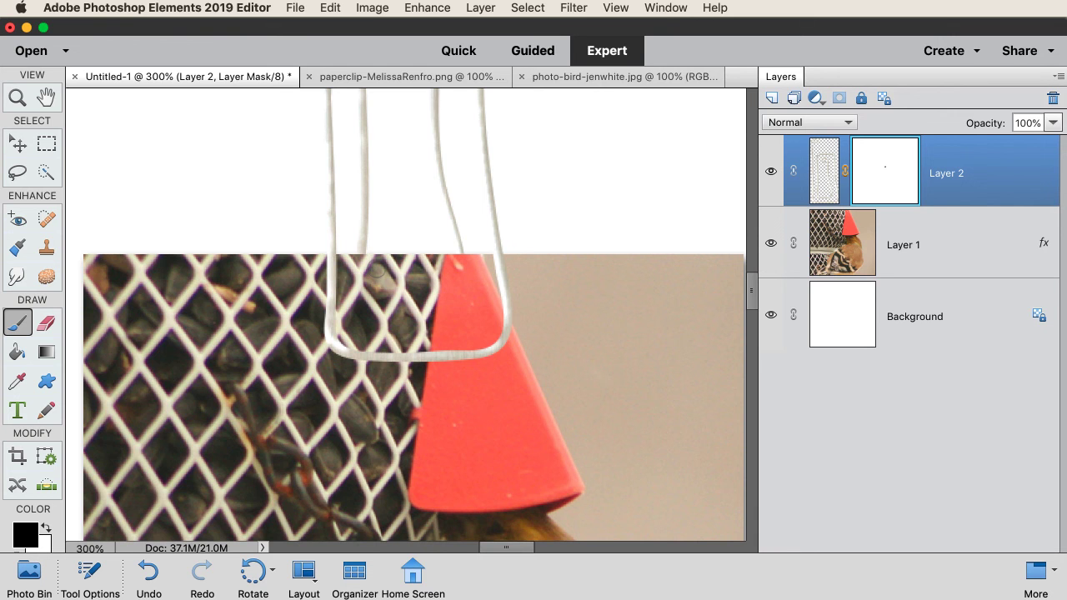
# - Duplicate the masked paperclip layer directly below the original and apply the layer mask on the copy
pyautogui.press('super+minus')
pyautogui.press('super+minus')
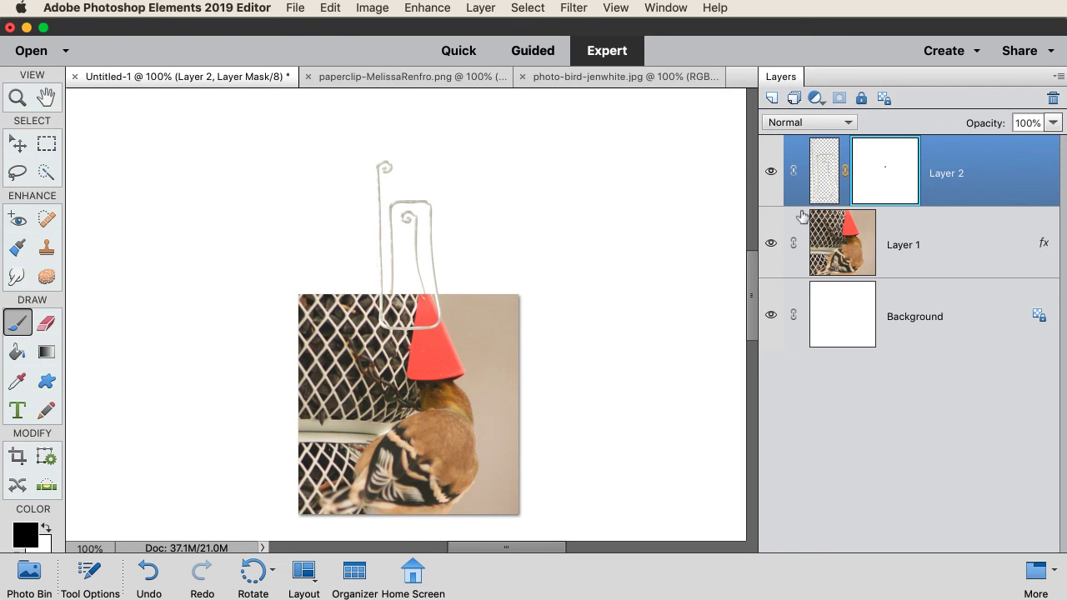
pyautogui.click(825, 169)
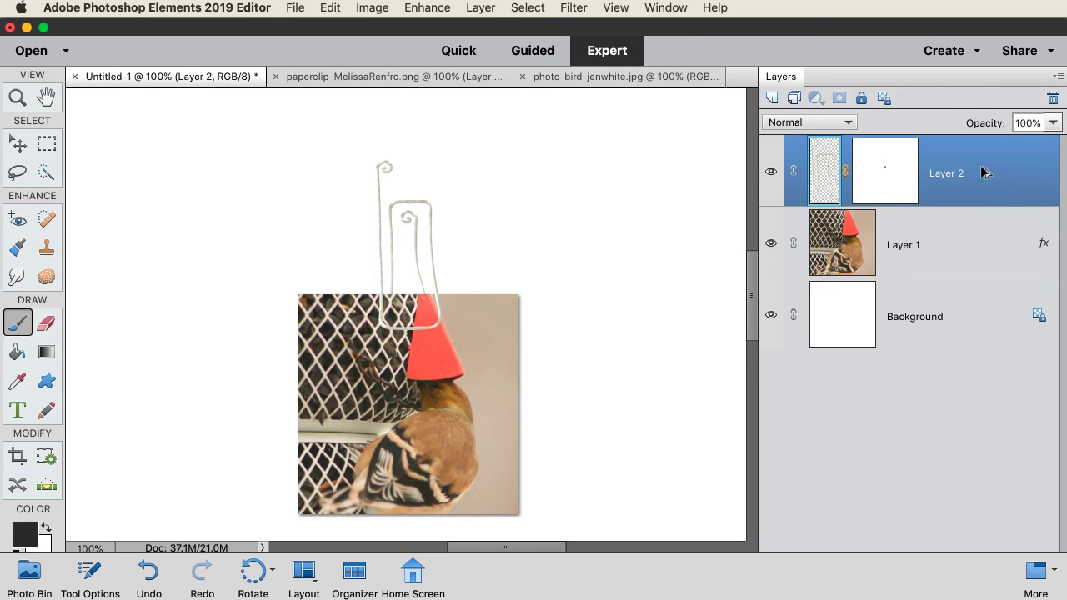
pyautogui.moveTo(984, 170); pyautogui.dragTo(976, 203)
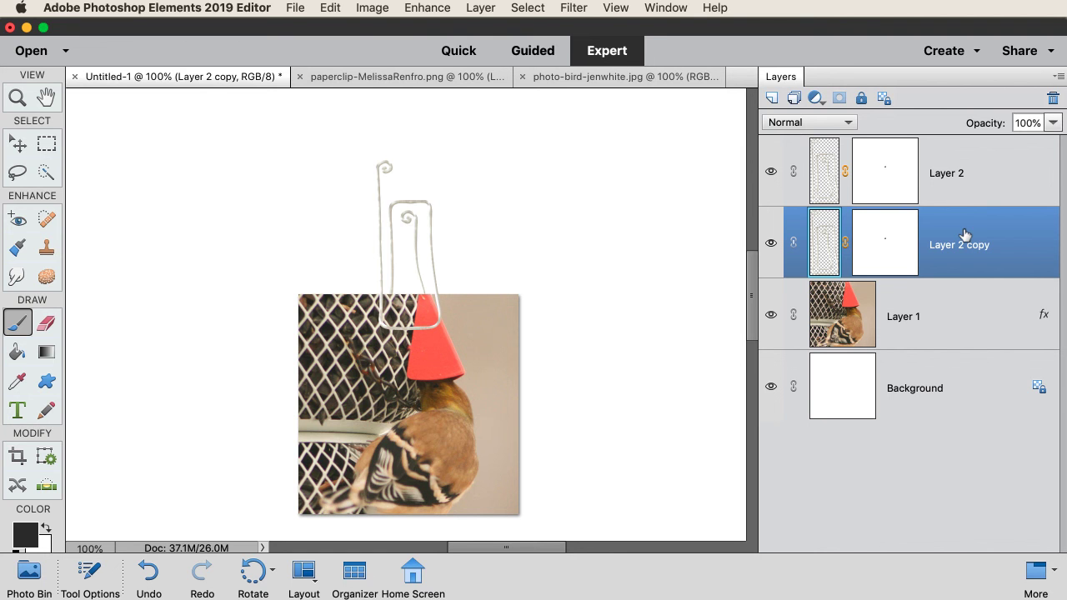
pyautogui.rightClick(882, 243)
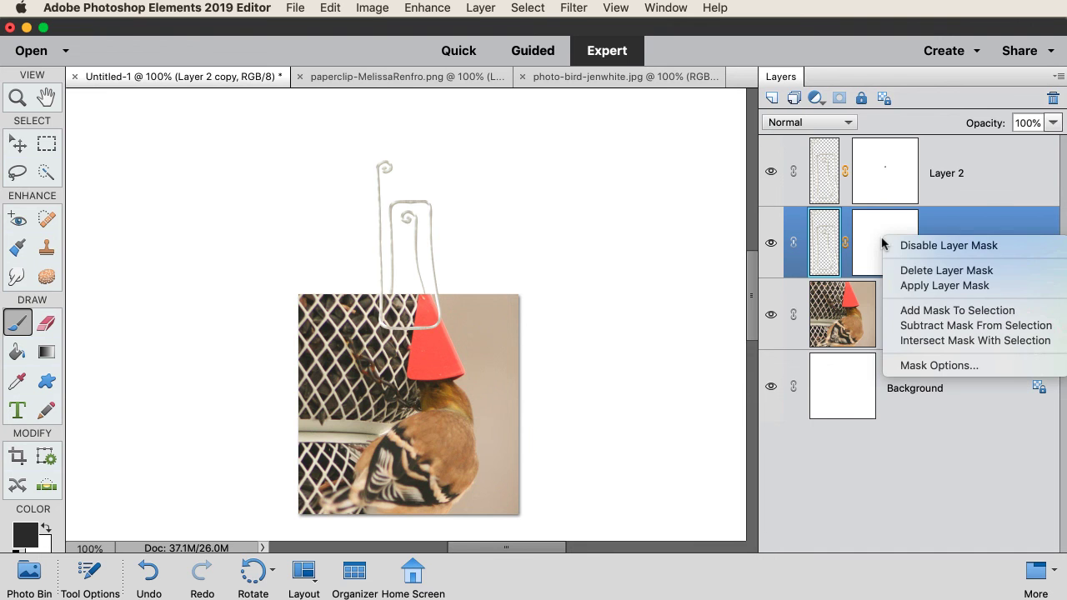
pyautogui.click(923, 286)
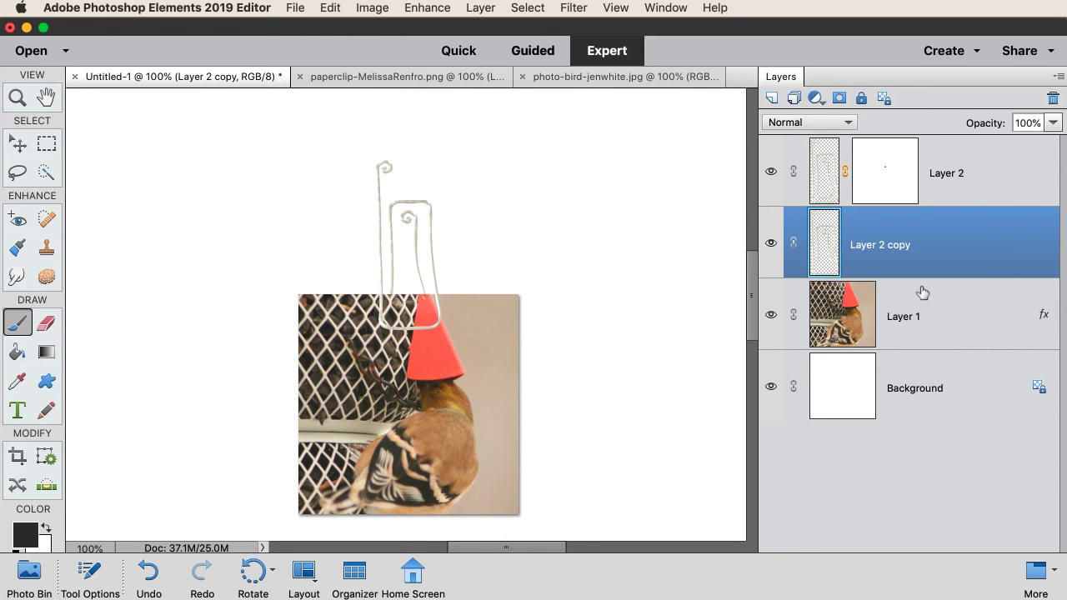
# - Fill only the existing pixels of the duplicated paperclip layer with default black and soften them with a 3-pixel Gaussian Blur
pyautogui.press('d')
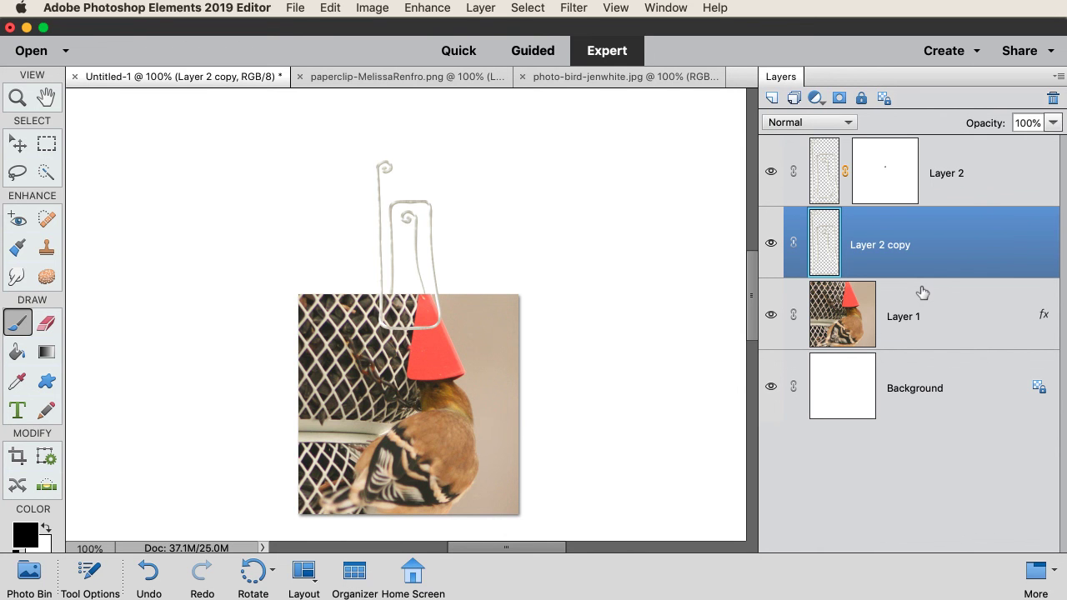
pyautogui.hotkey('alt', 'shift', 'BackSpace')
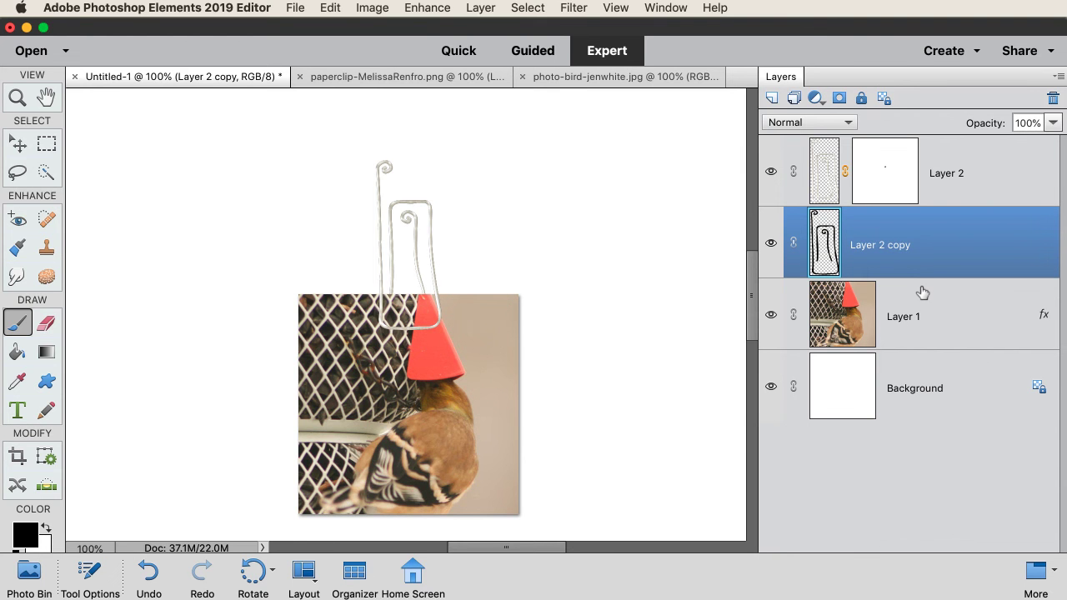
pyautogui.click(572, 7)
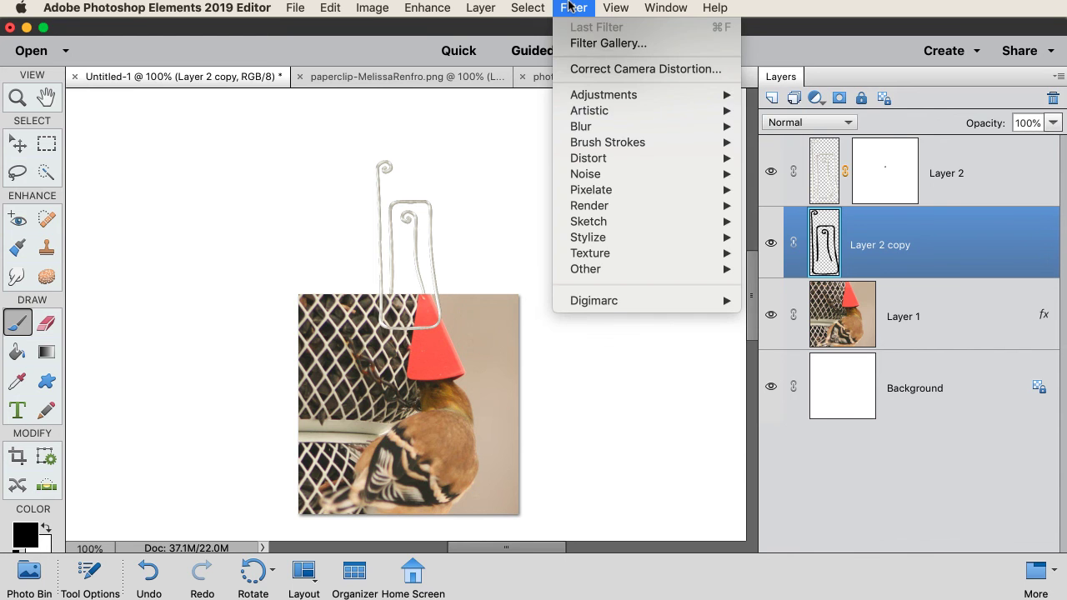
pyautogui.moveTo(593, 129)
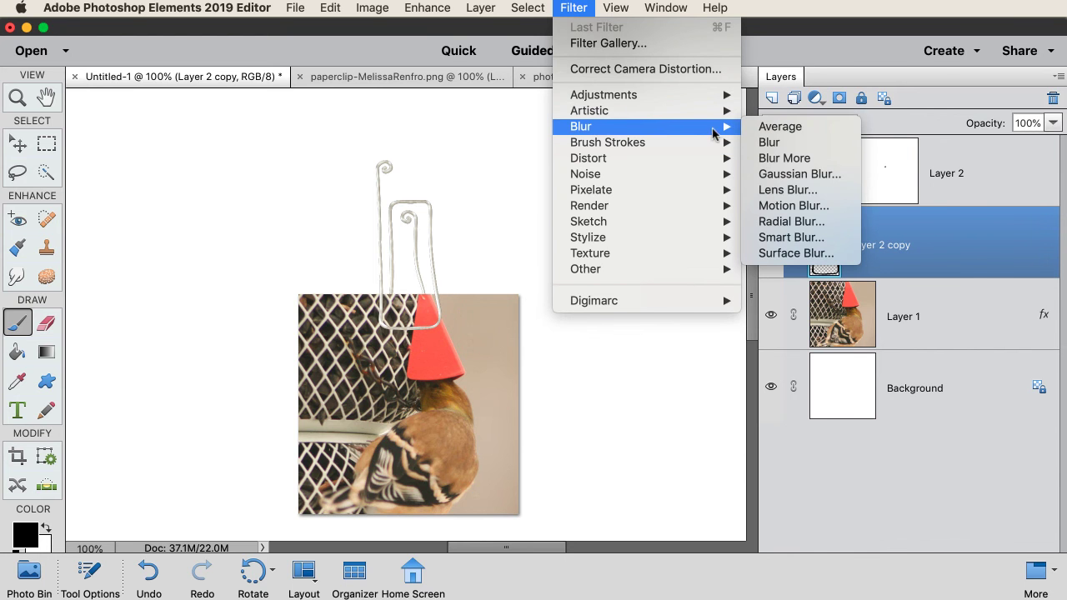
pyautogui.click(778, 174)
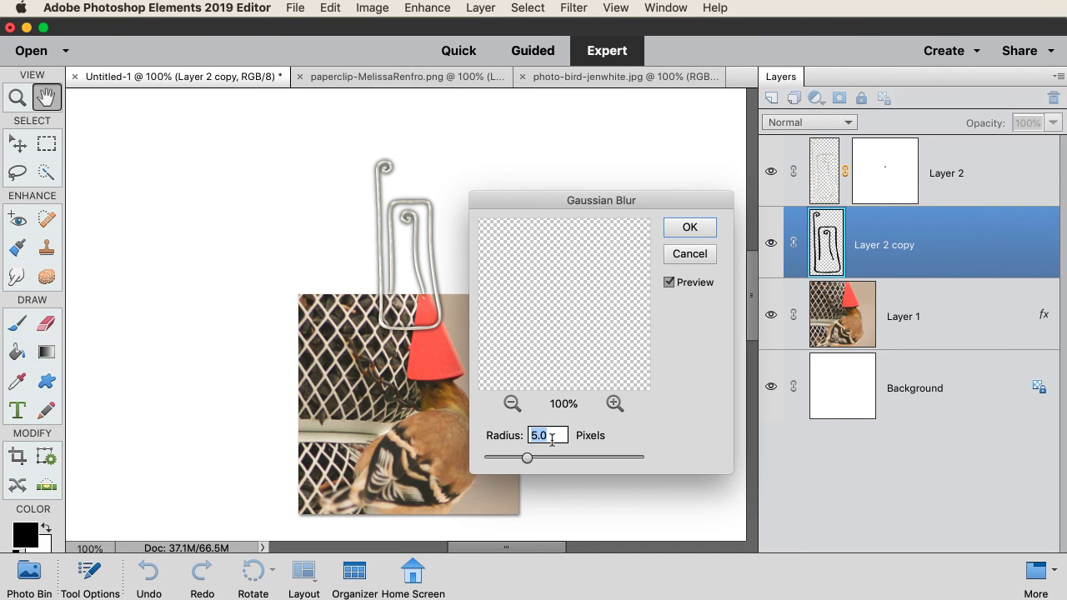
pyautogui.write('3')
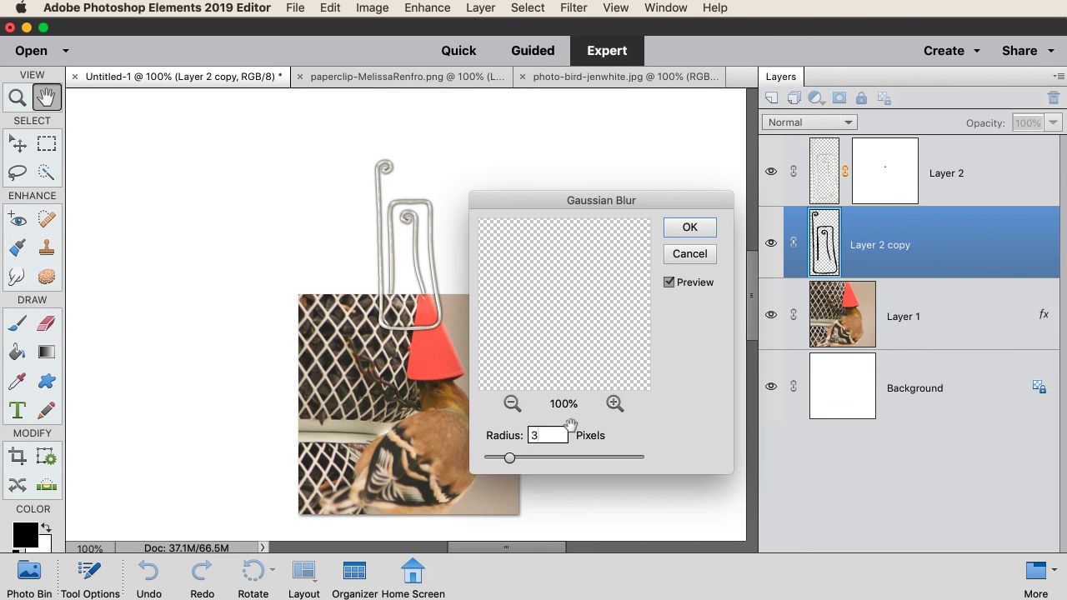
pyautogui.click(688, 227)
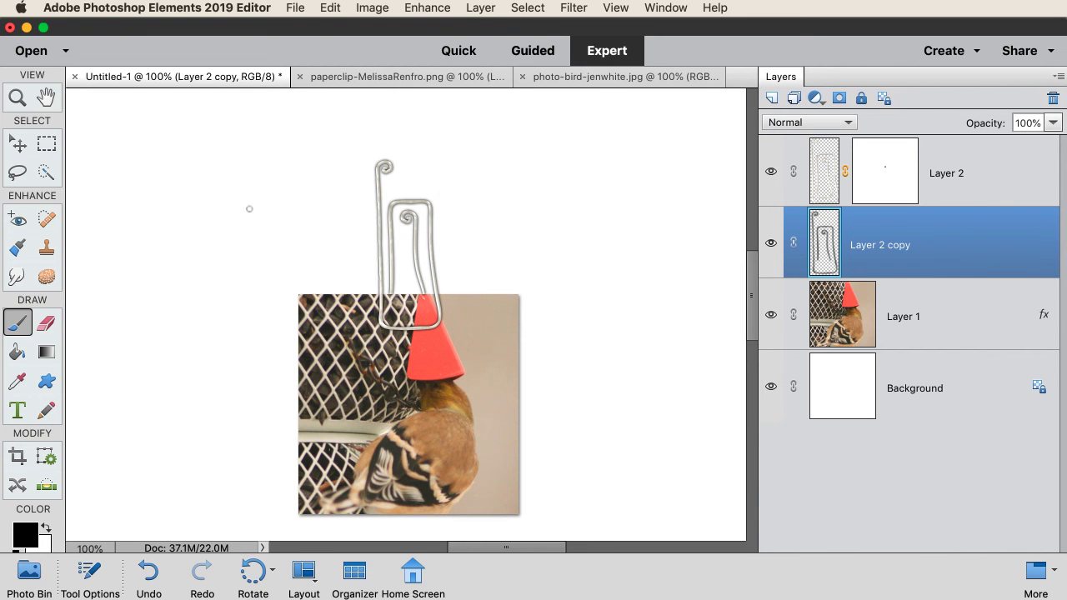
# - Nudge the blurred shadow layer slightly down and to the right of the paperclip, and lower its opacity to 50%
pyautogui.click(16, 144)
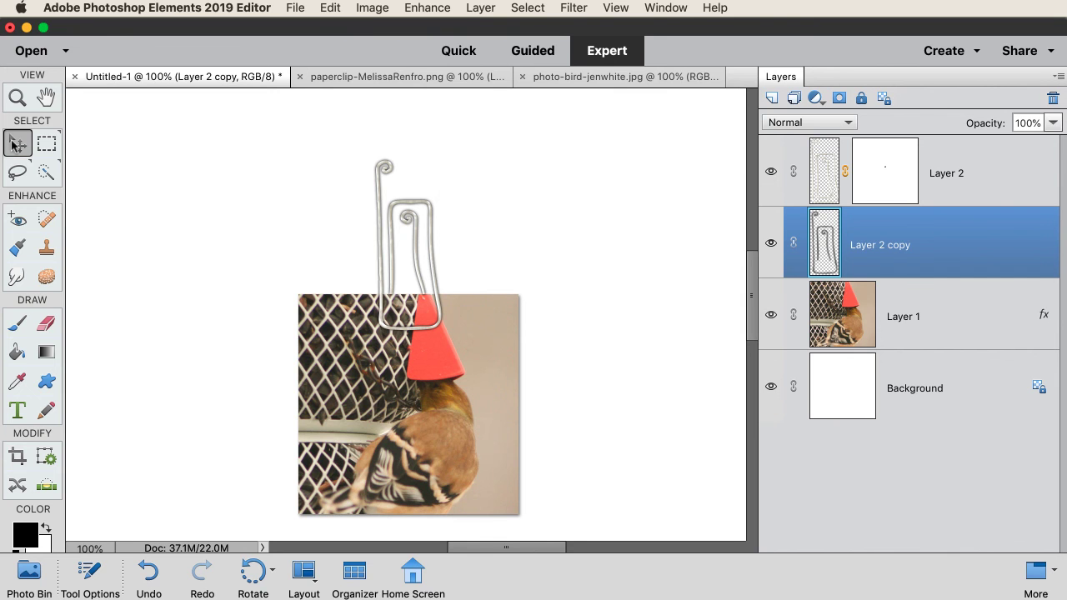
pyautogui.press('Down')
pyautogui.press('Down')
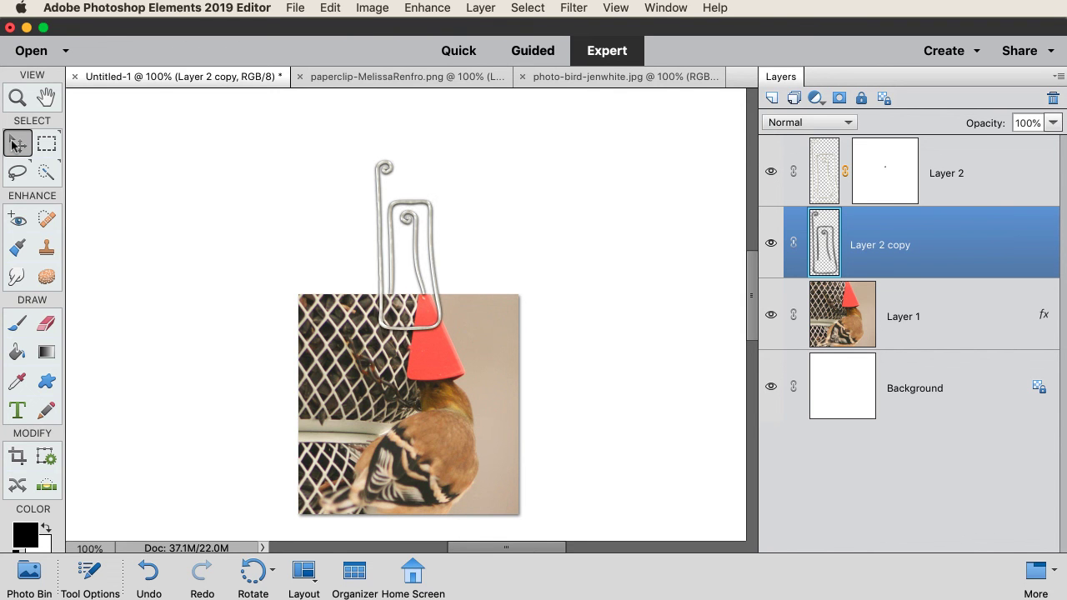
pyautogui.press('Down')
pyautogui.press('Down')
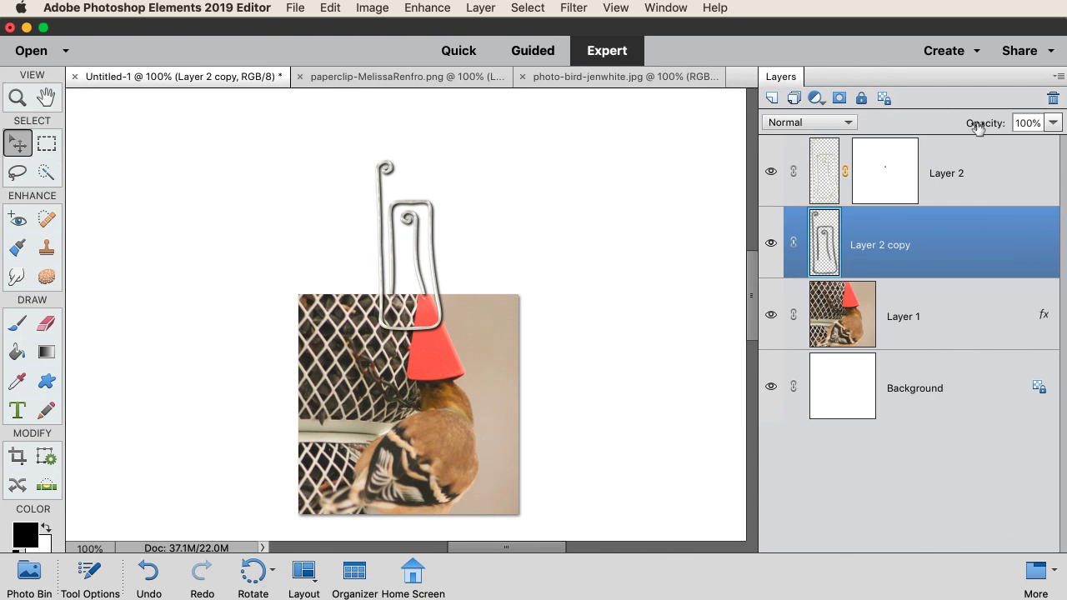
pyautogui.moveTo(977, 125); pyautogui.dragTo(935, 126)
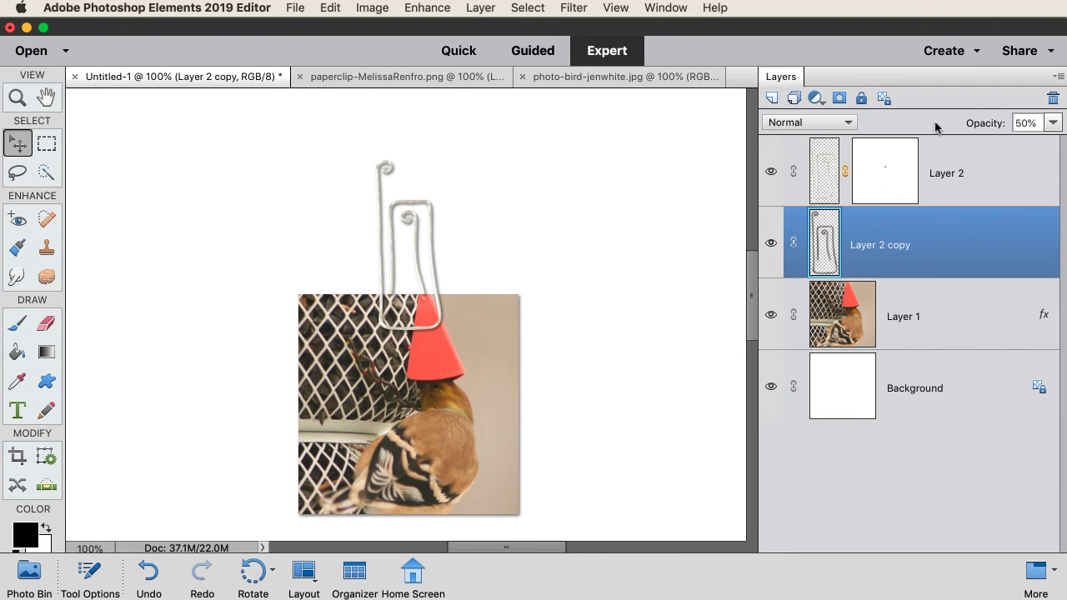
# - Copy Layer 2's layer mask onto Layer 2 copy, and disable and re-enable the copied mask to compare the shadow
pyautogui.press('super+equal')
pyautogui.press('super+equal')
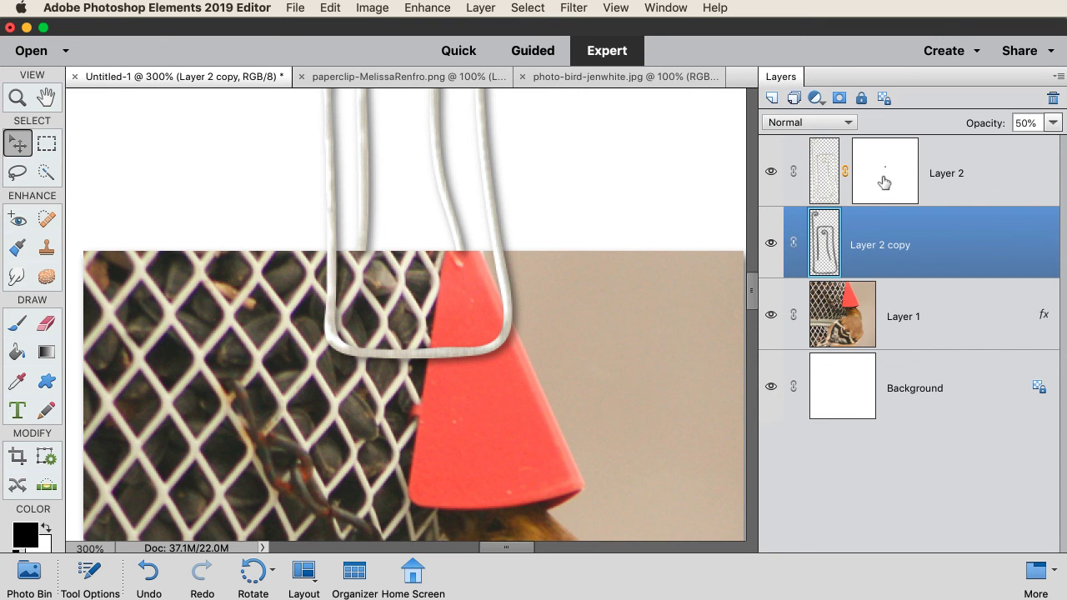
pyautogui.moveTo(884, 183); pyautogui.dragTo(885, 255)
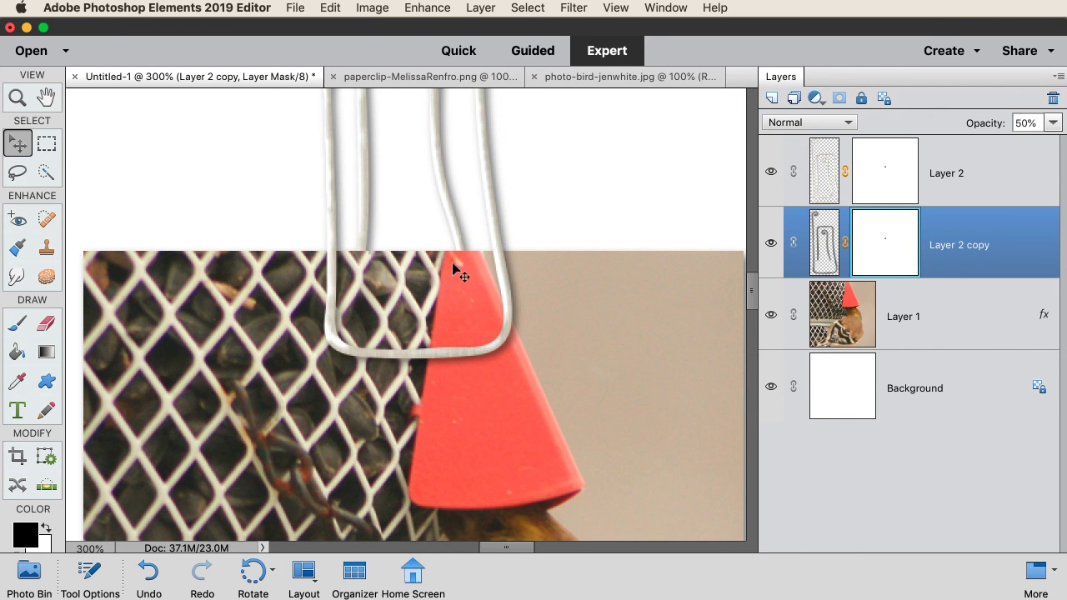
pyautogui.keyDown('shift'); pyautogui.click(890, 246); pyautogui.keyUp('shift')
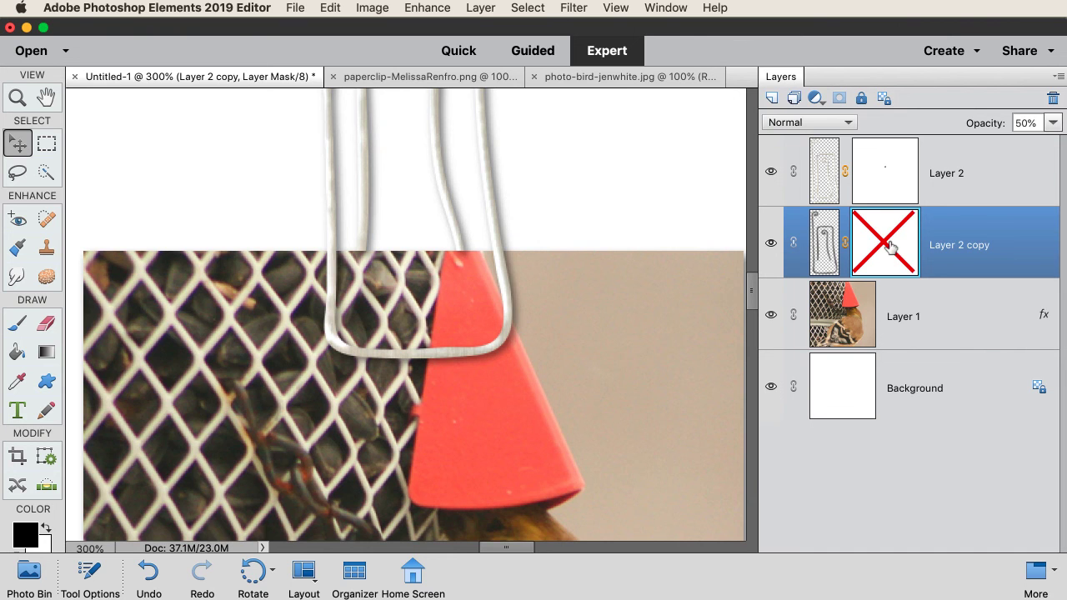
pyautogui.keyDown('shift'); pyautogui.click(888, 244); pyautogui.keyUp('shift')
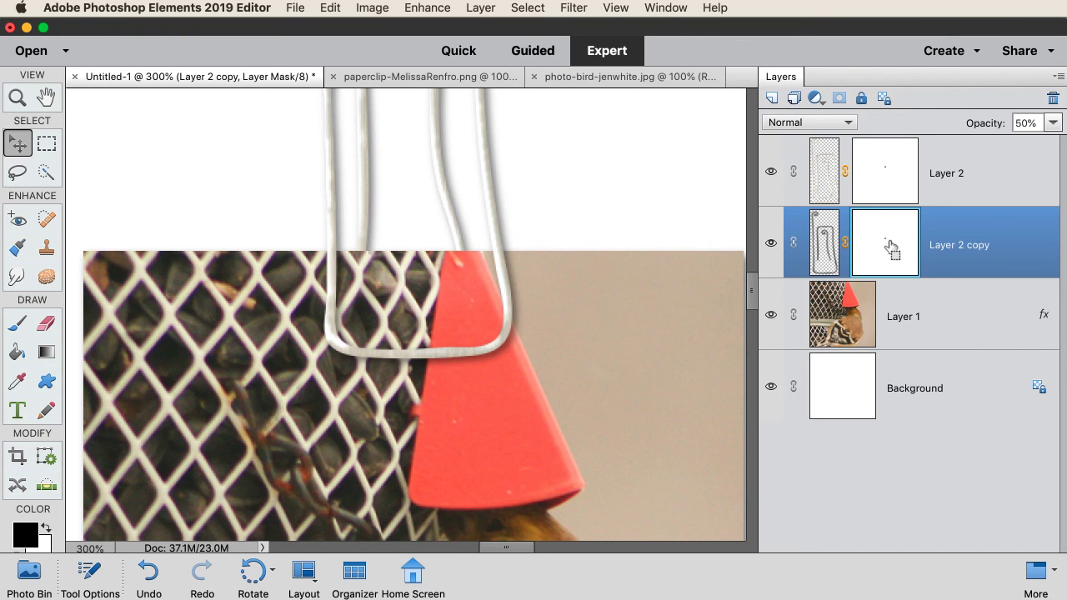
pyautogui.press('super+minus')
pyautogui.press('super+minus')
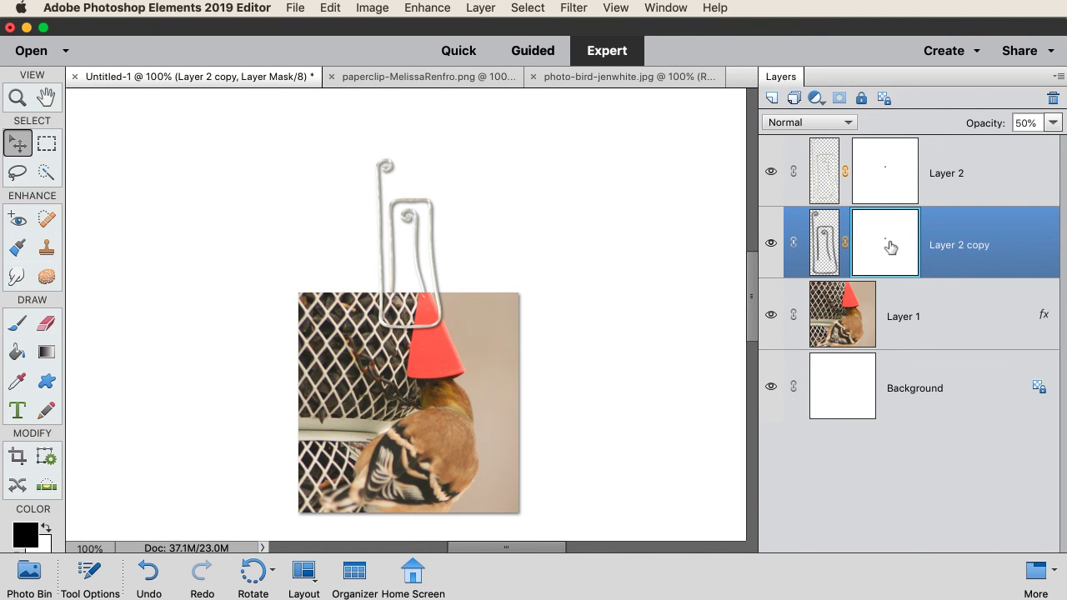